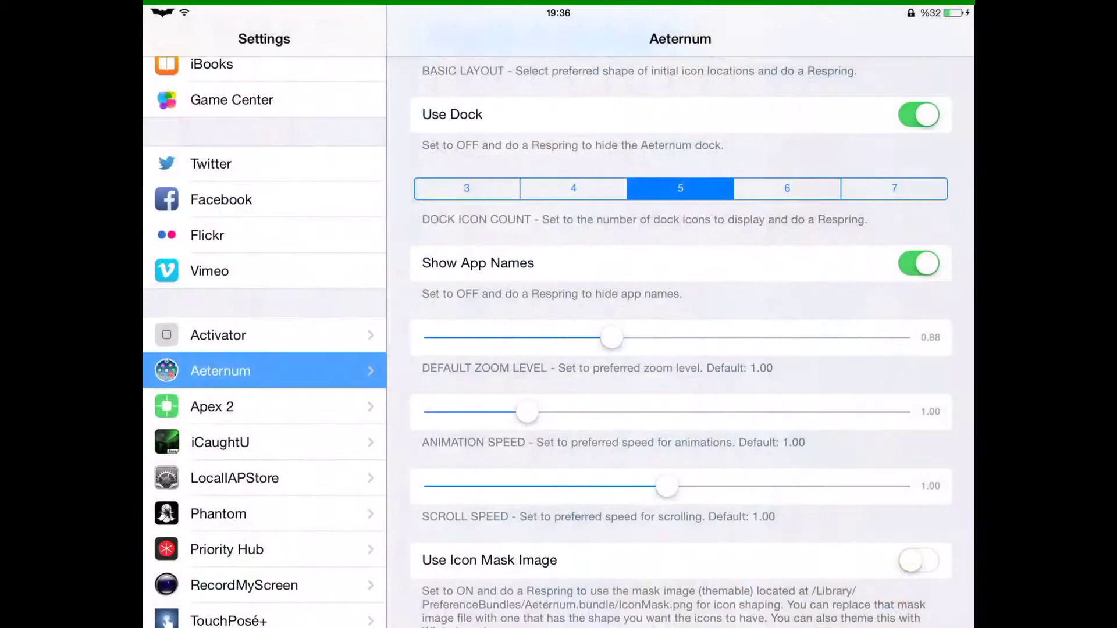
scroll(262, 349, "up", 1)
Check the Aeternum Activator shortcut actions and return to the Aeternum settings.
left_click(288, 367)
left_click(300, 402)
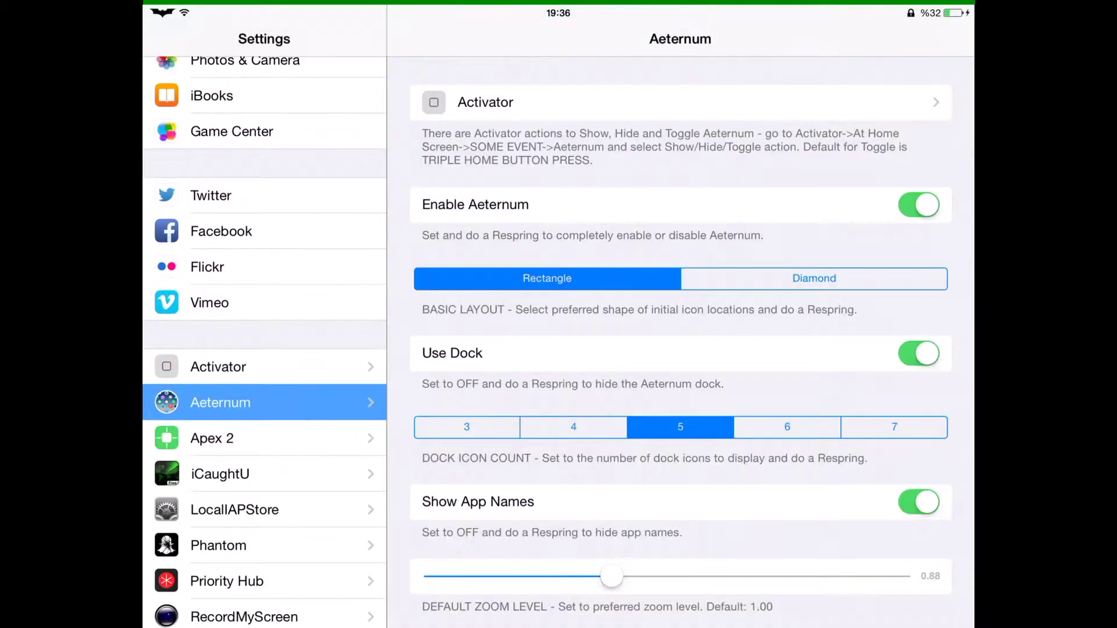
scroll(690, 393, "down", 5)
scroll(690, 393, "down", 2)
scroll(742, 305, "up", 8)
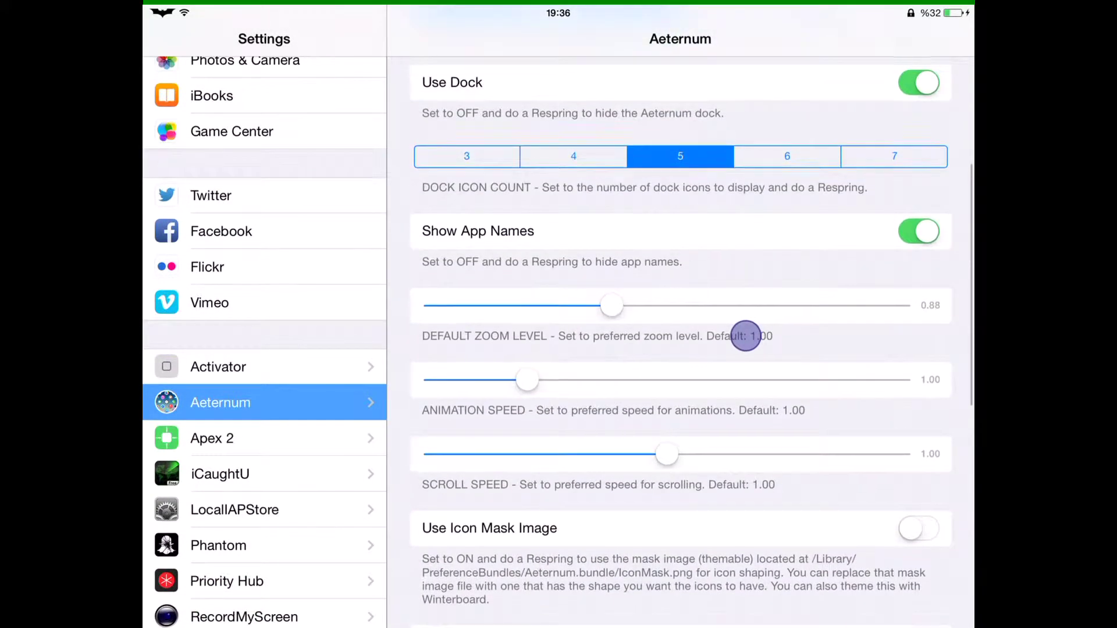
scroll(742, 394, "down", 5)
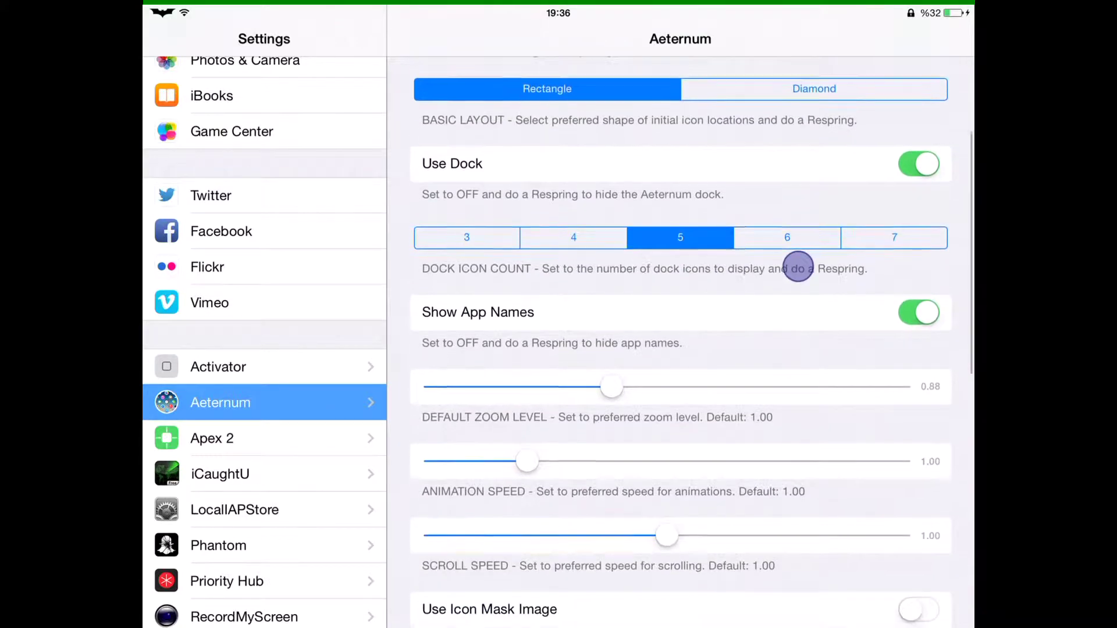
scroll(743, 393, "down", 2)
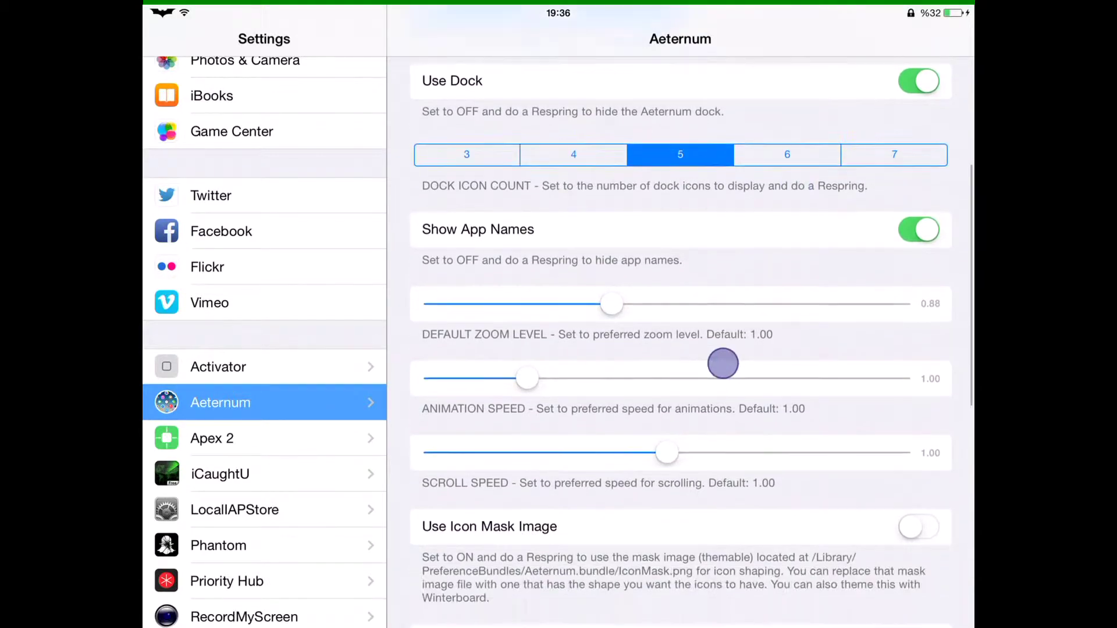
scroll(559, 523, "down", 2)
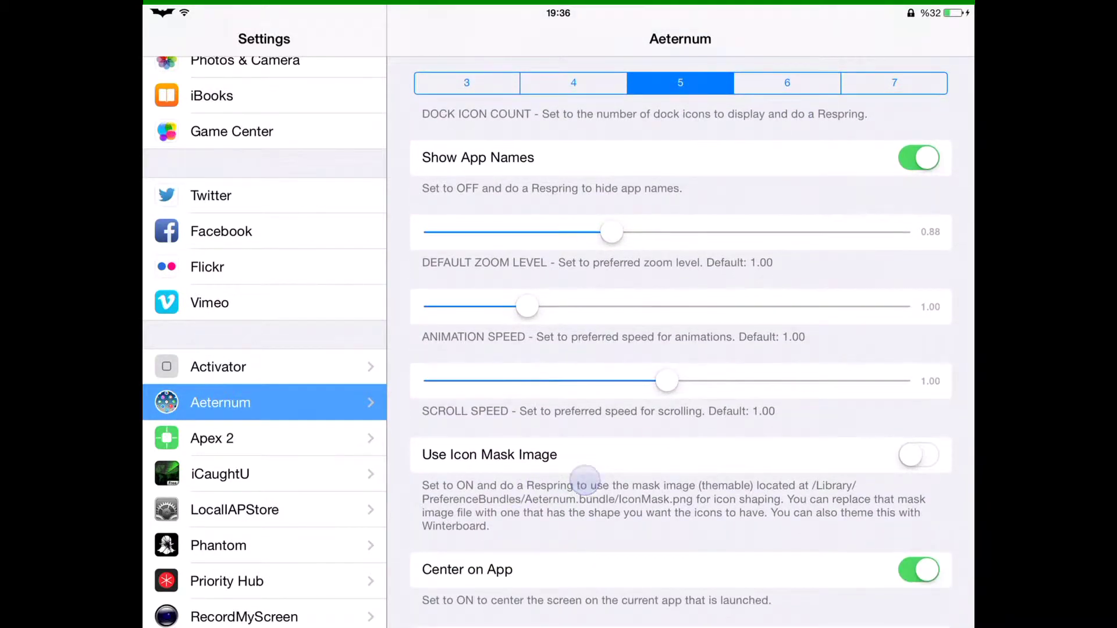
scroll(599, 453, "down", 2)
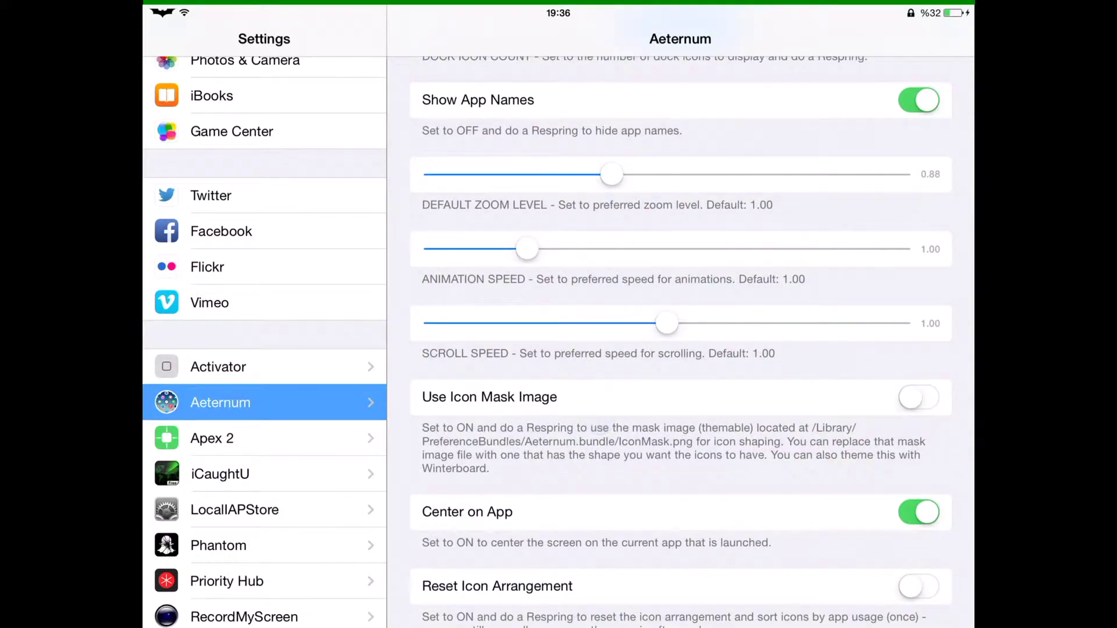
scroll(585, 484, "down", 3)
scroll(681, 393, "down", 5)
scroll(655, 436, "up", 5)
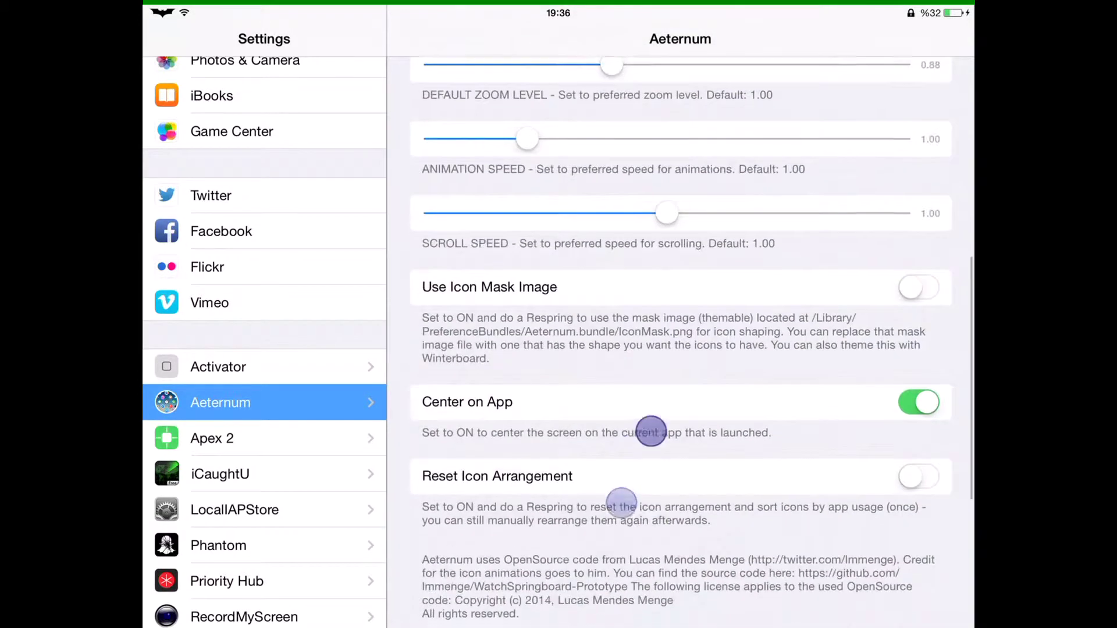
scroll(654, 437, "down", 8)
scroll(789, 326, "up", 10)
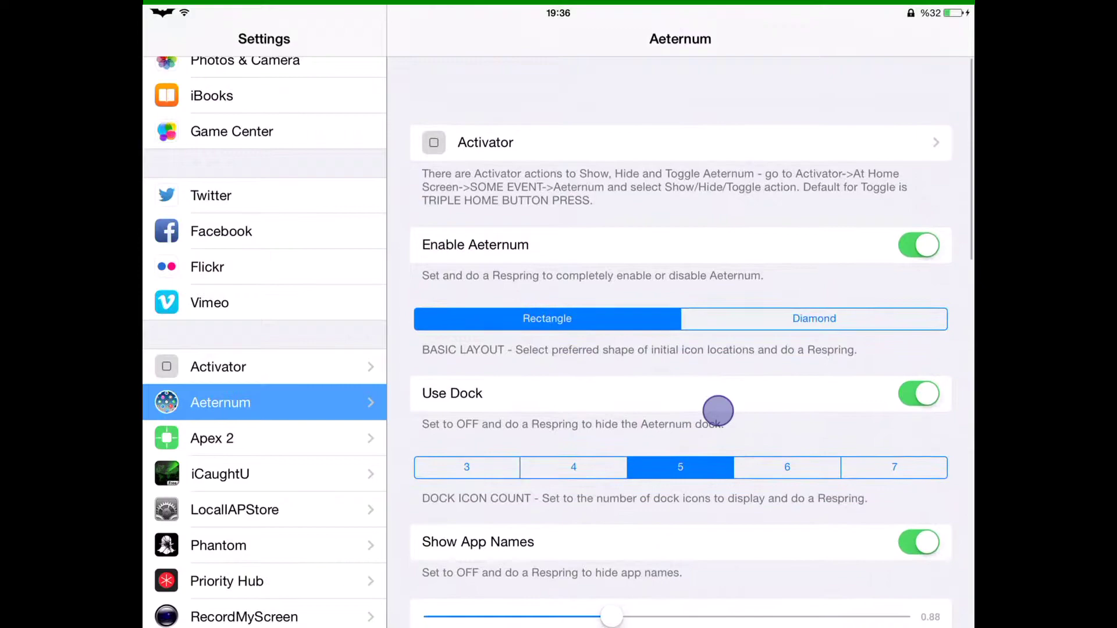
Go home, pan the honeycomb bubble icon grid, and launch Cydia.
key("super")
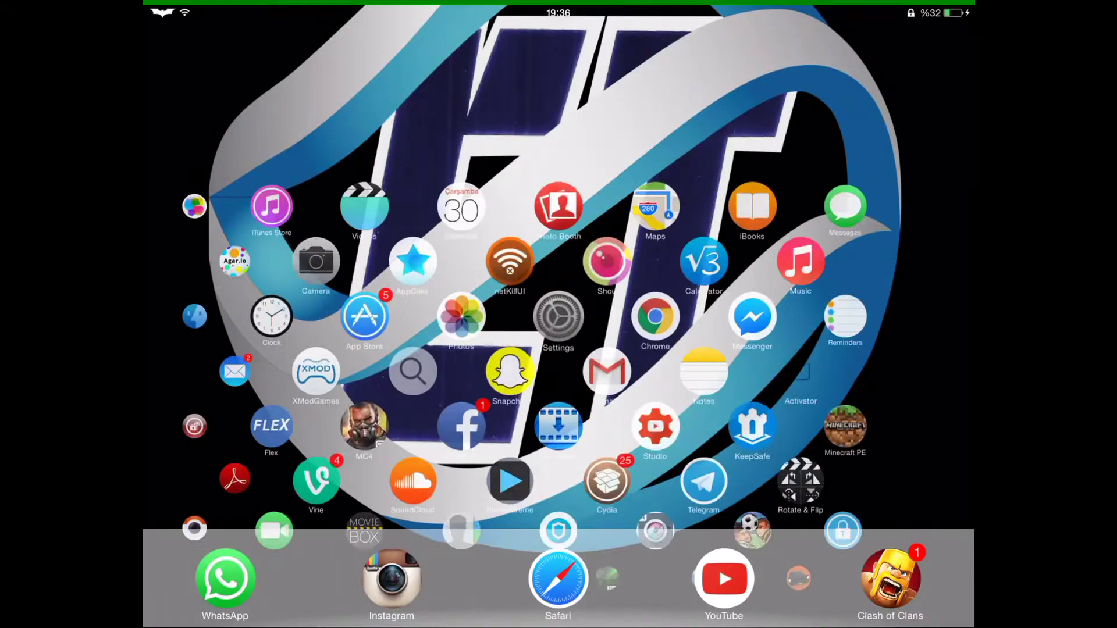
left_click_drag(559, 350, 454, 235)
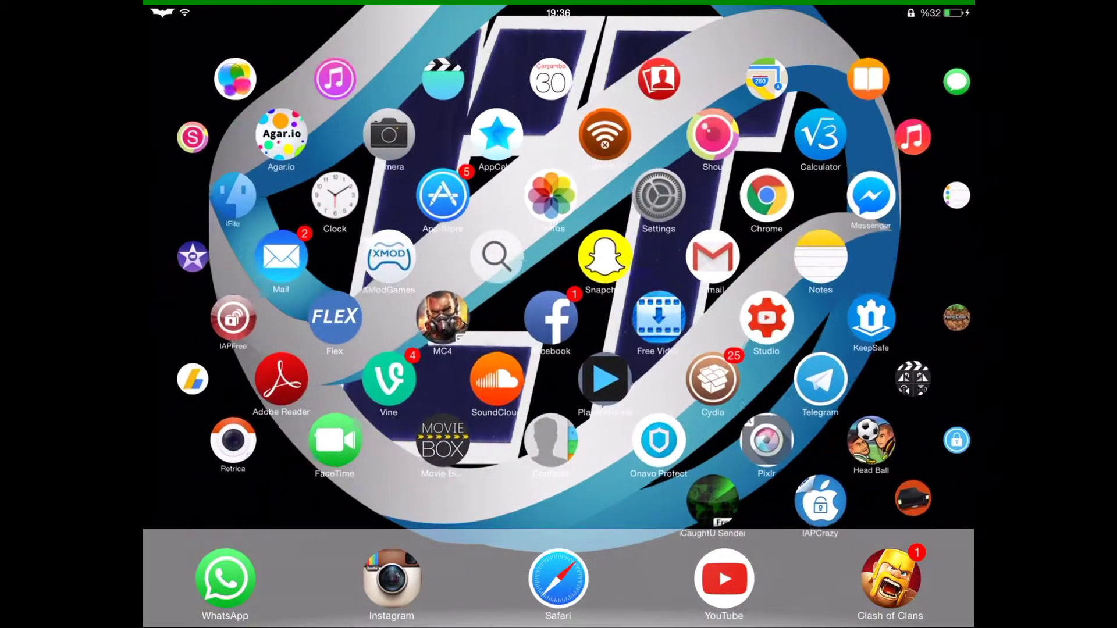
left_click(719, 379)
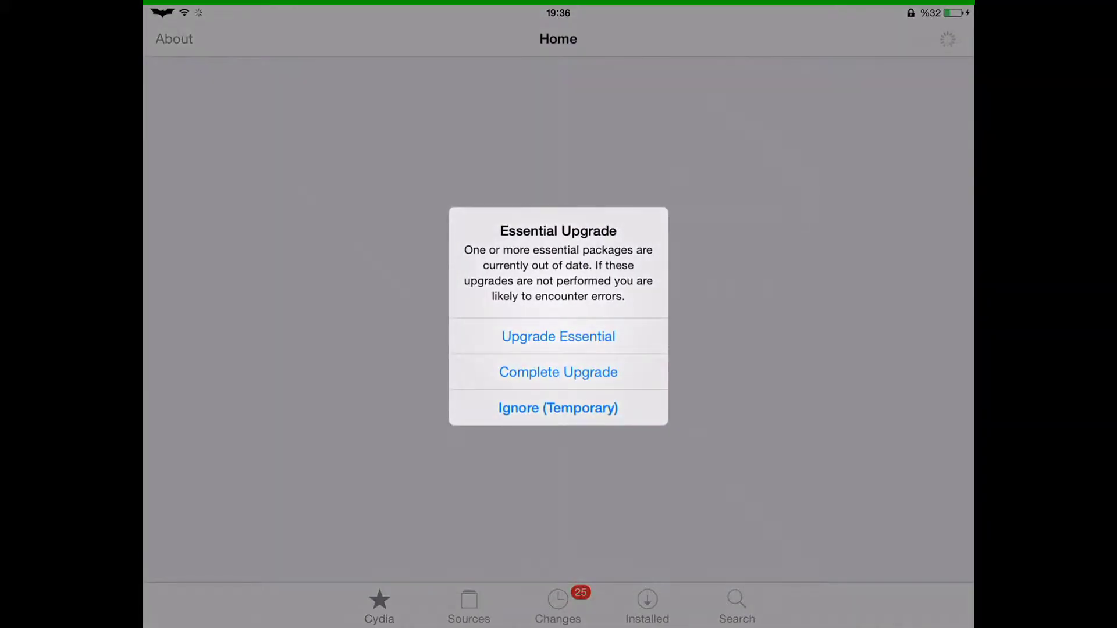
Ignore the essential upgrade warning and browse the Sources list, opening BigBoss.
left_click(598, 406)
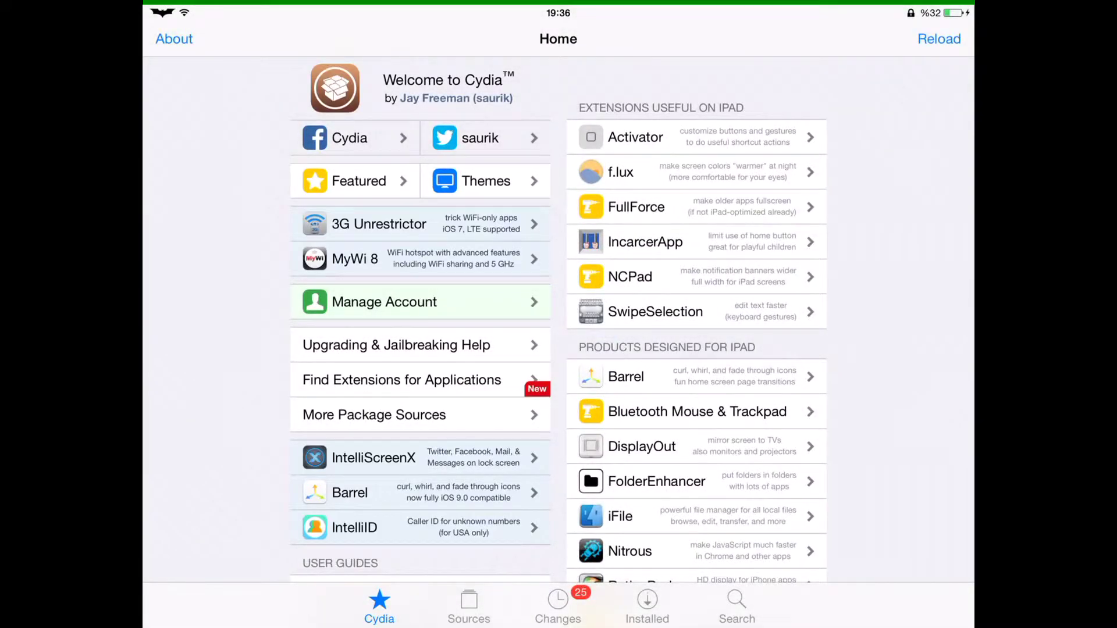
left_click(469, 606)
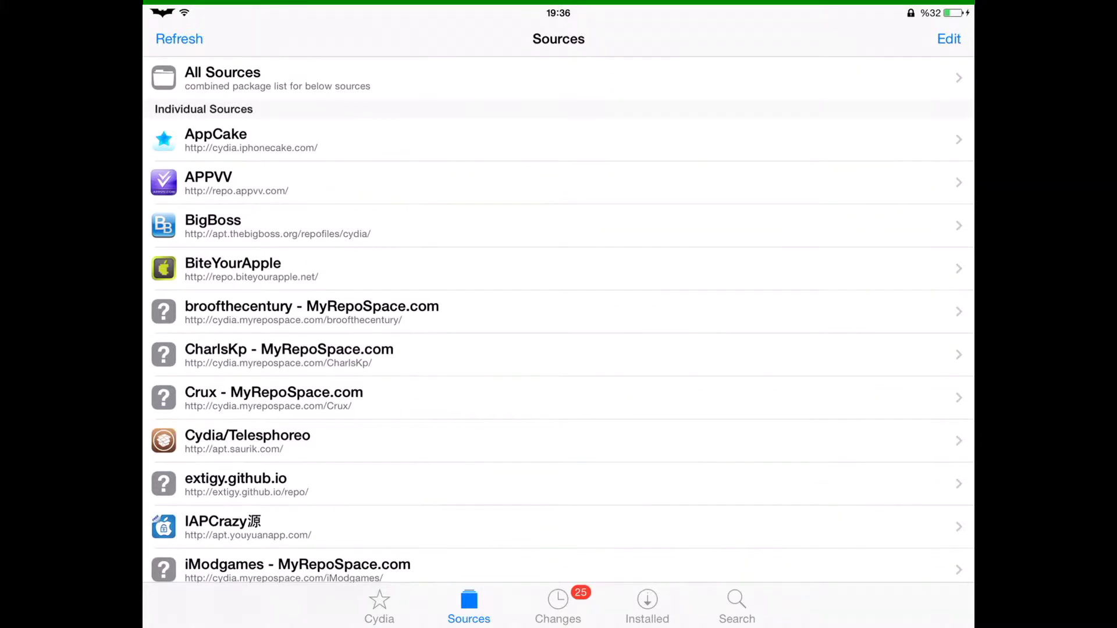
left_click(318, 221)
Search Cydia for 'Aeternum' and open the Aeternum package details.
left_click(738, 607)
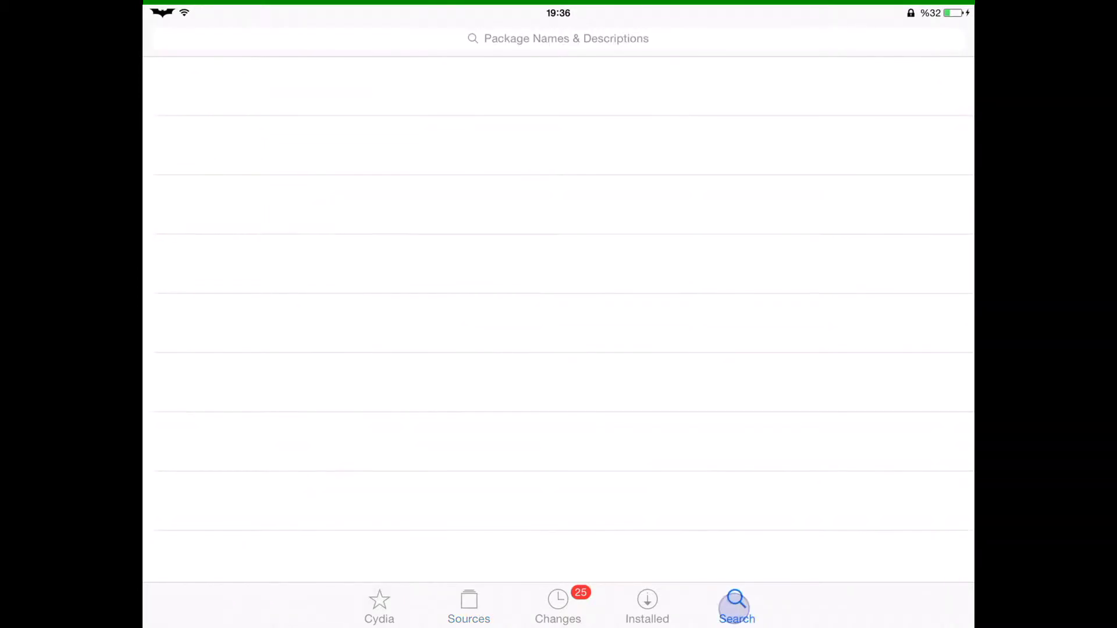
left_click(716, 40)
type("Ae")
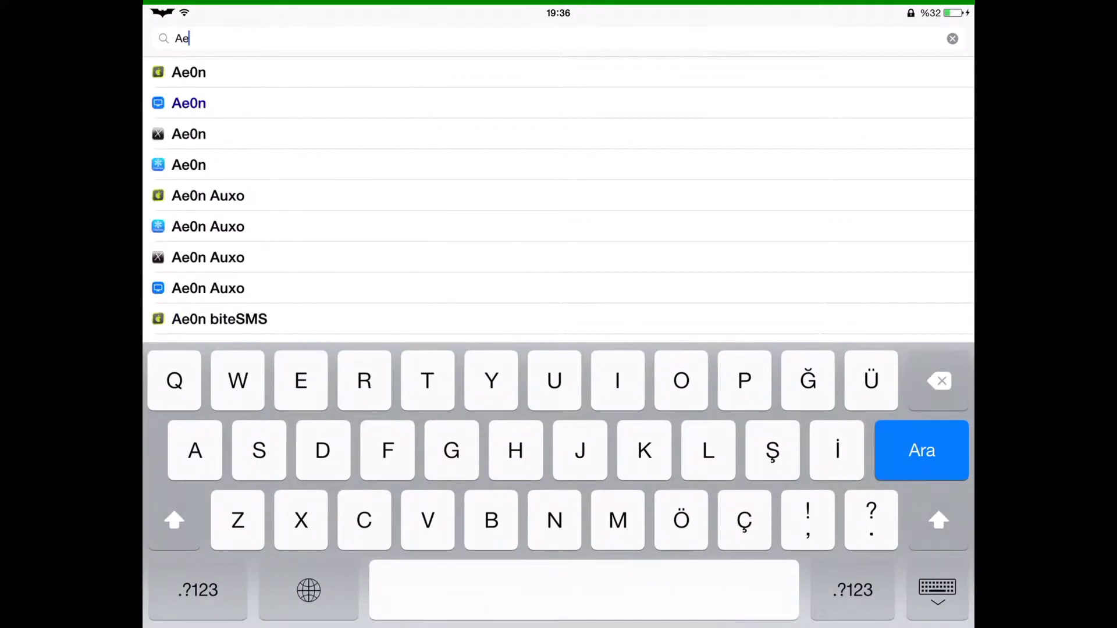
type("t")
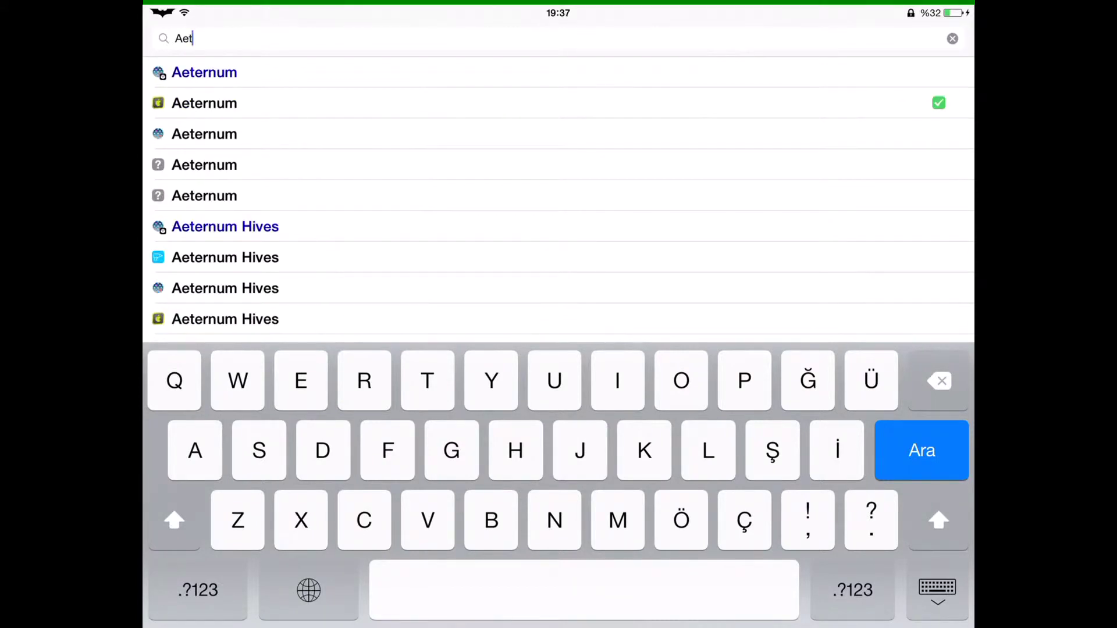
type("u")
key("BackSpace")
type("ernum")
left_click(739, 103)
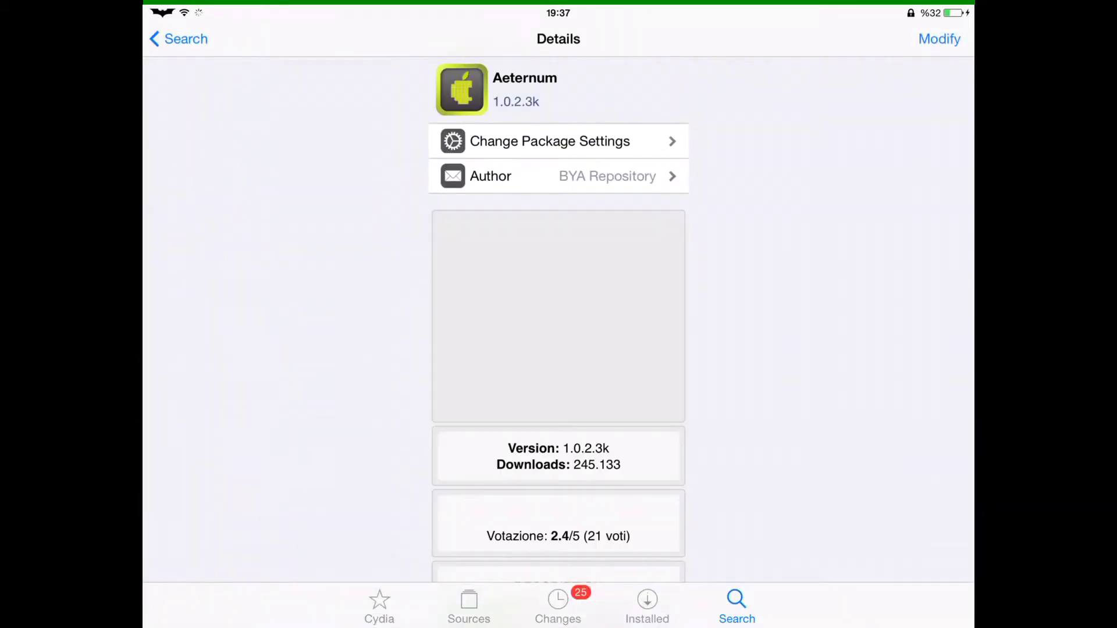
View the Modify options for Aeternum 1.0.2.3k, then return to the home screen.
left_click(940, 38)
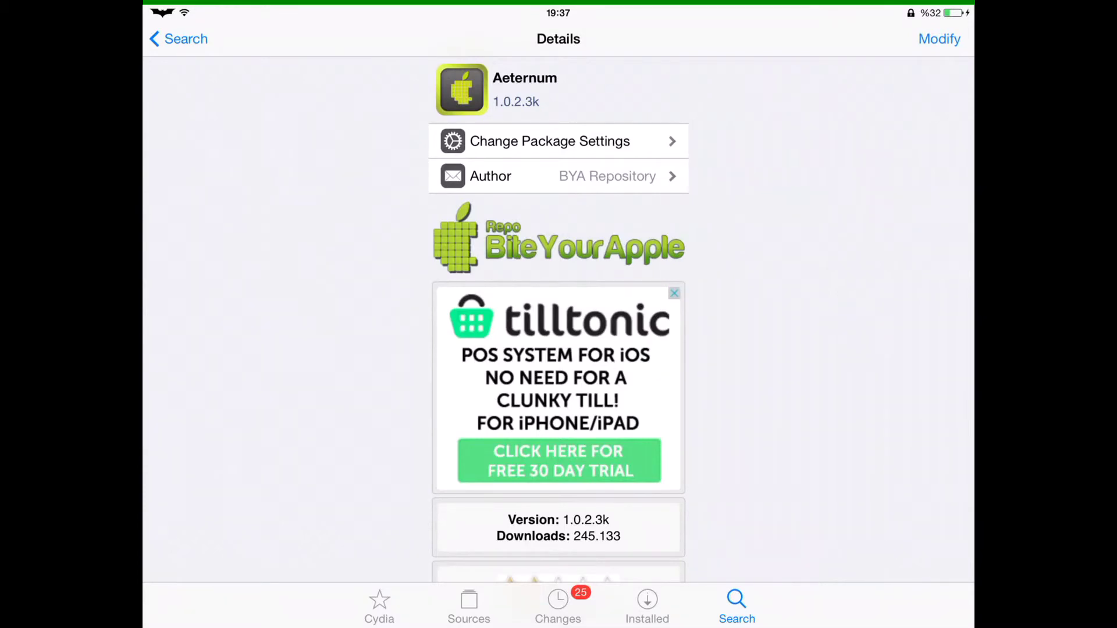
key("super")
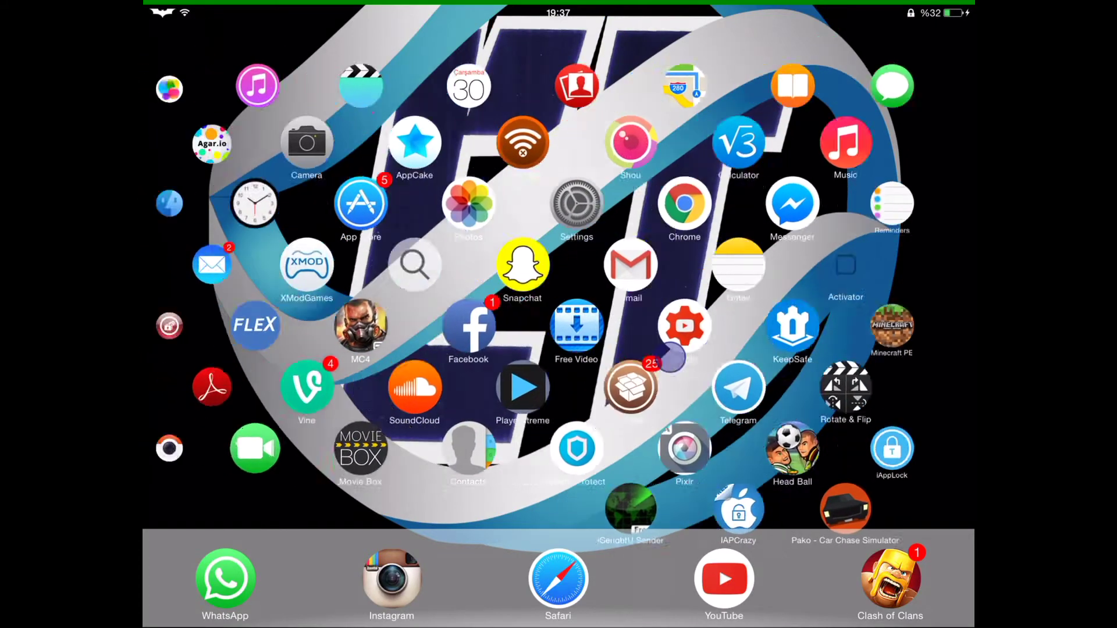
left_click_drag(349, 275, 428, 275)
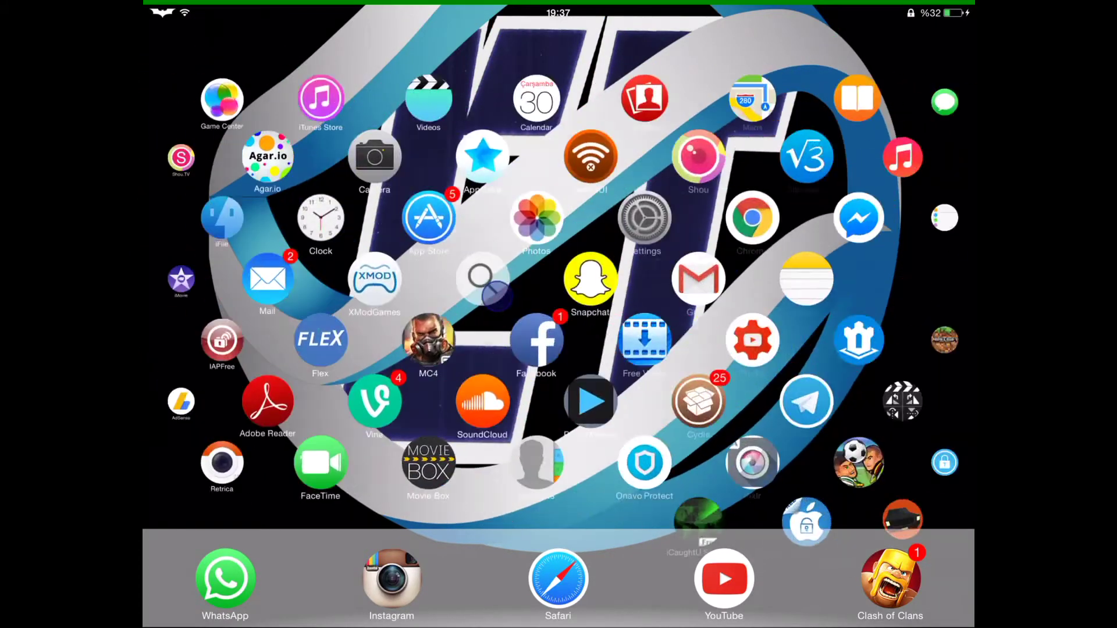